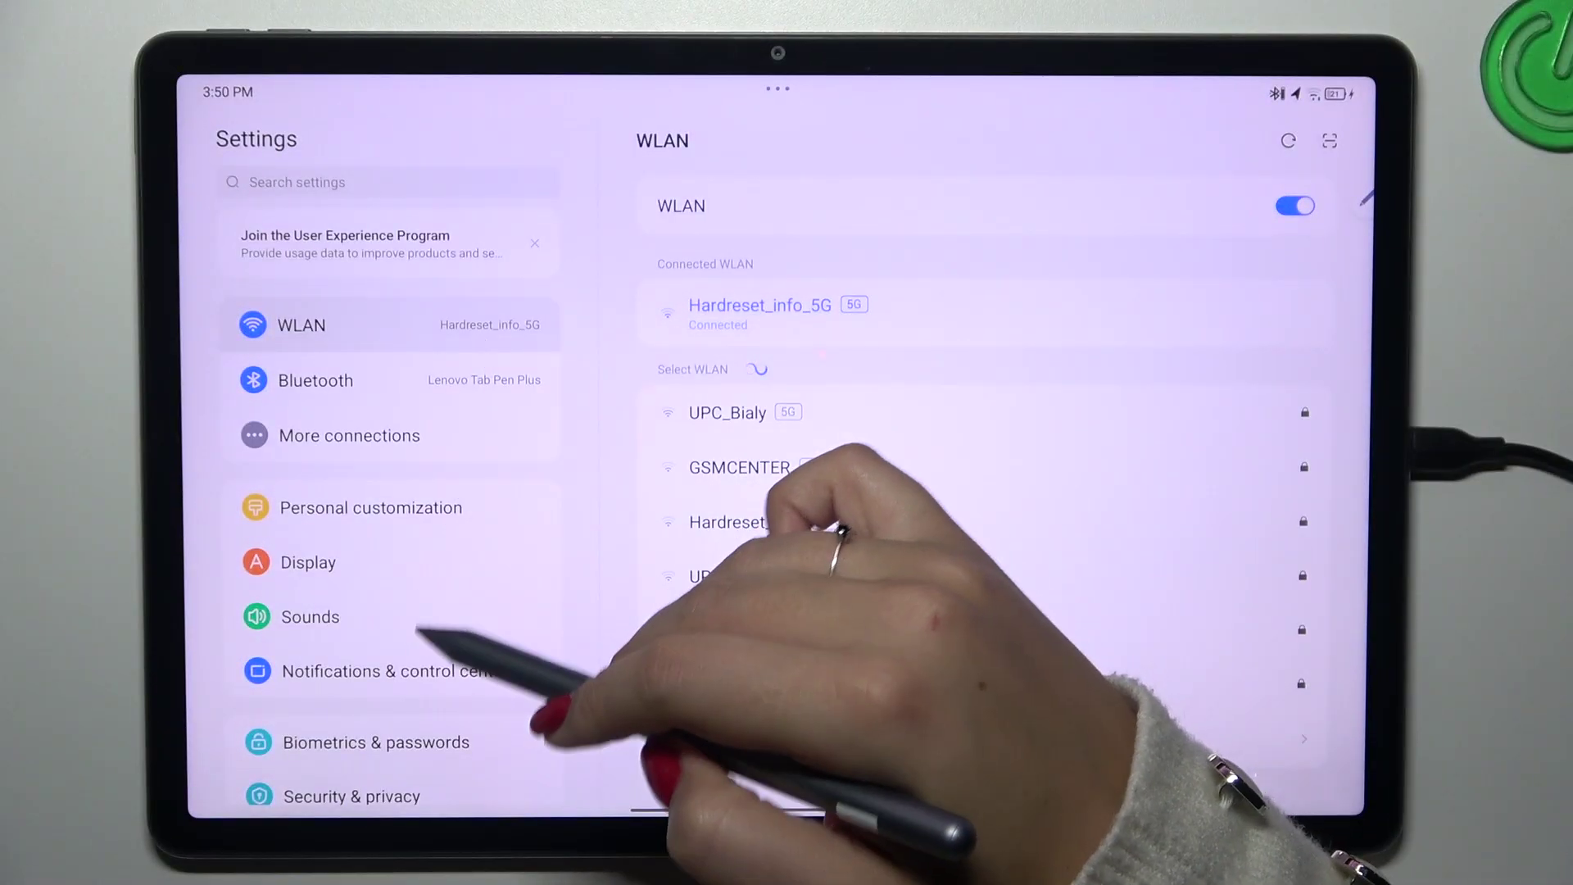
left_click_drag(562, 644, 545, 229)
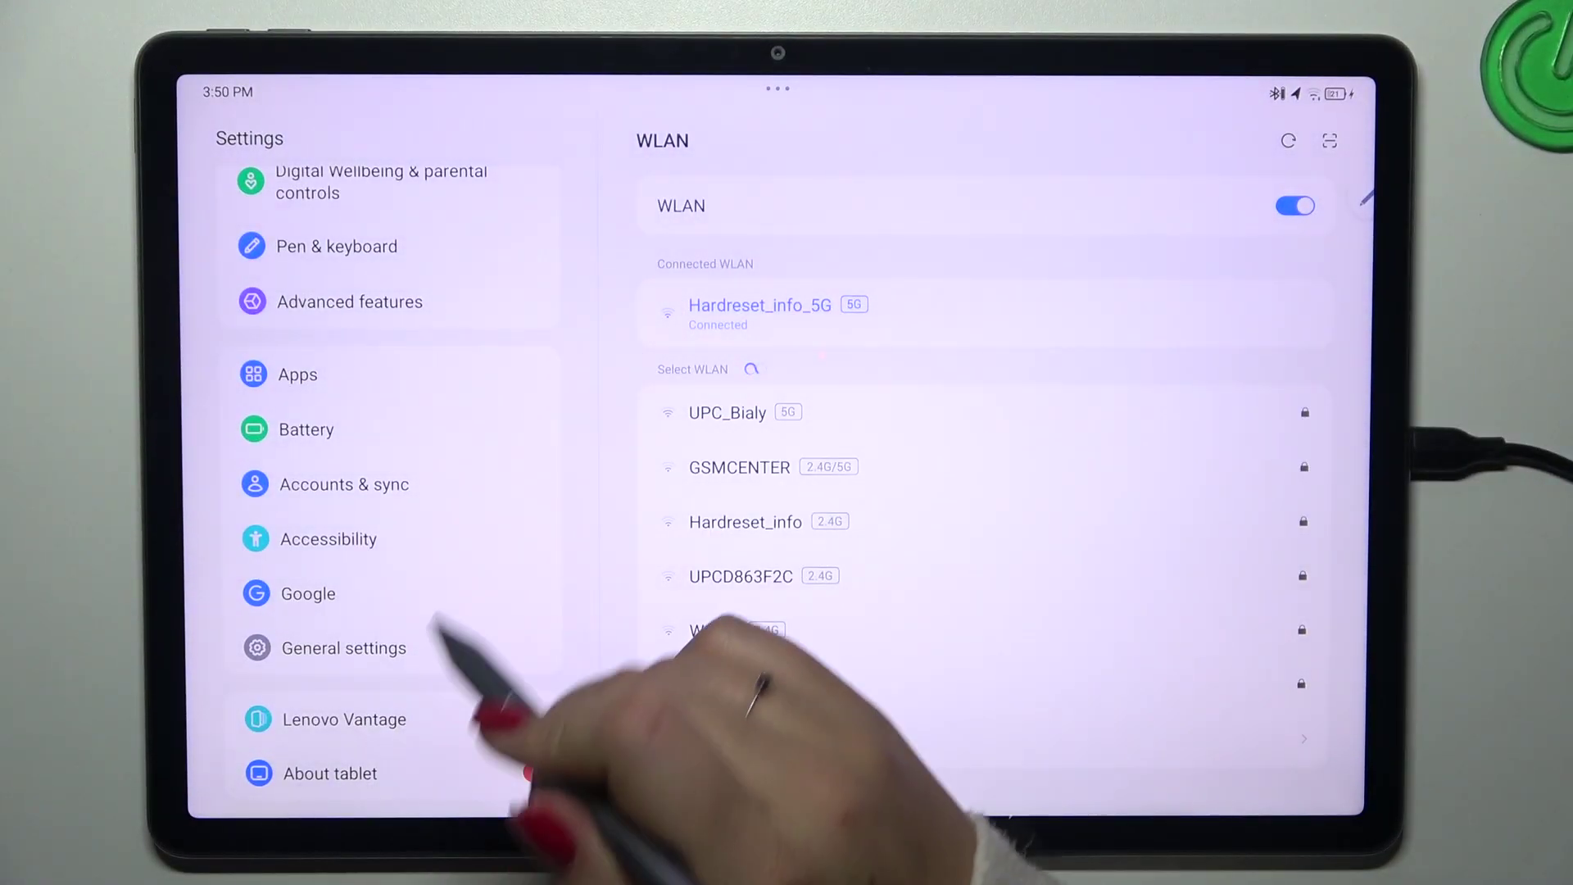
Go to General settings, then Languages & input, then the Languages page
left_click(343, 648)
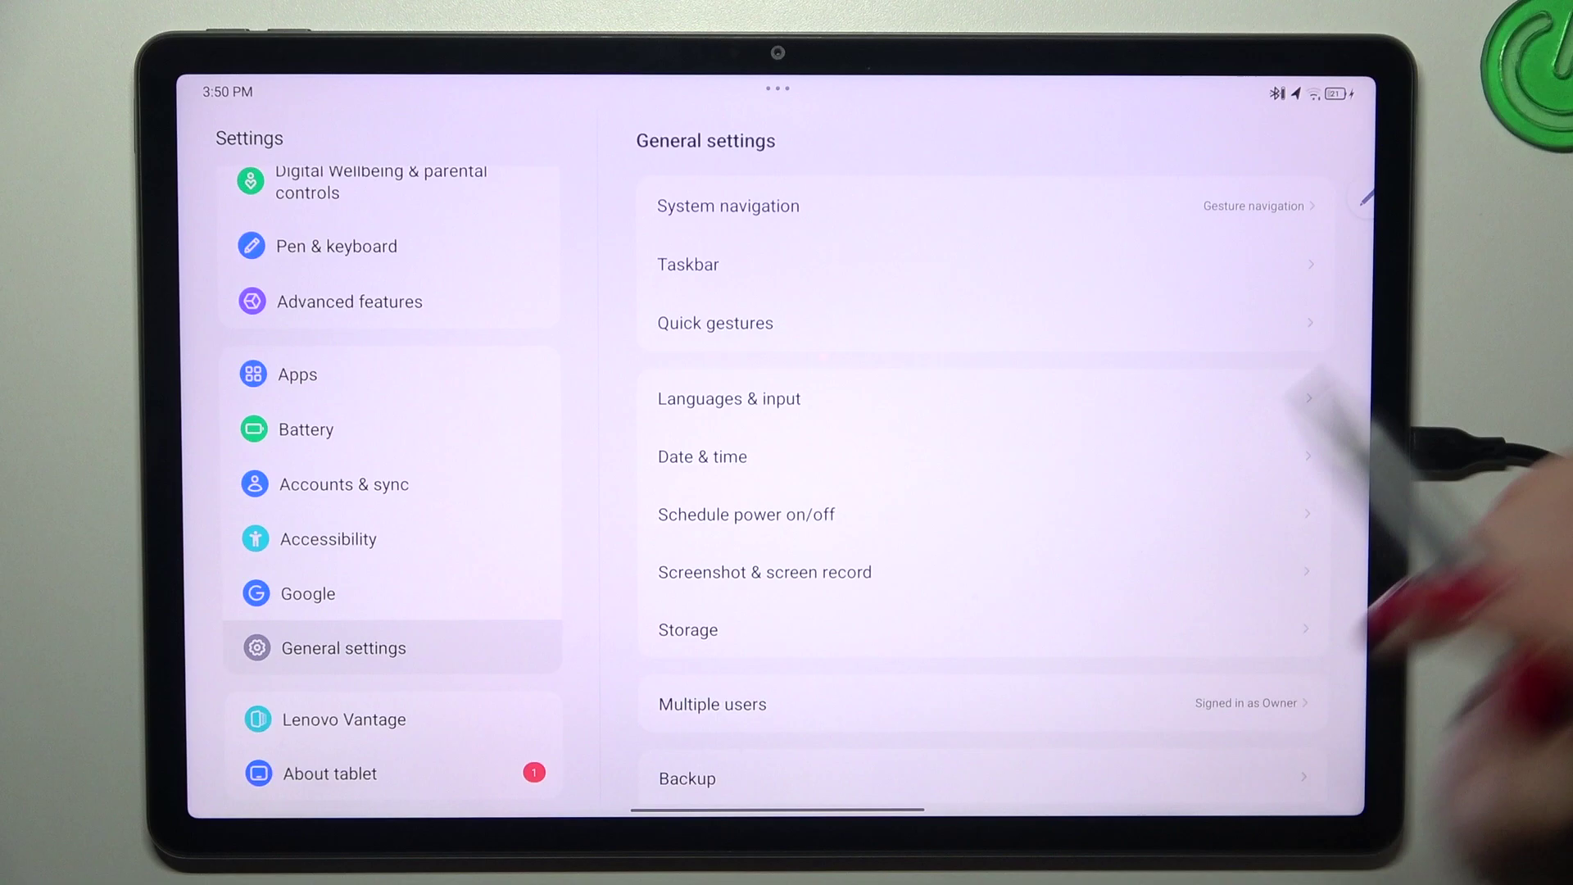
left_click(1253, 399)
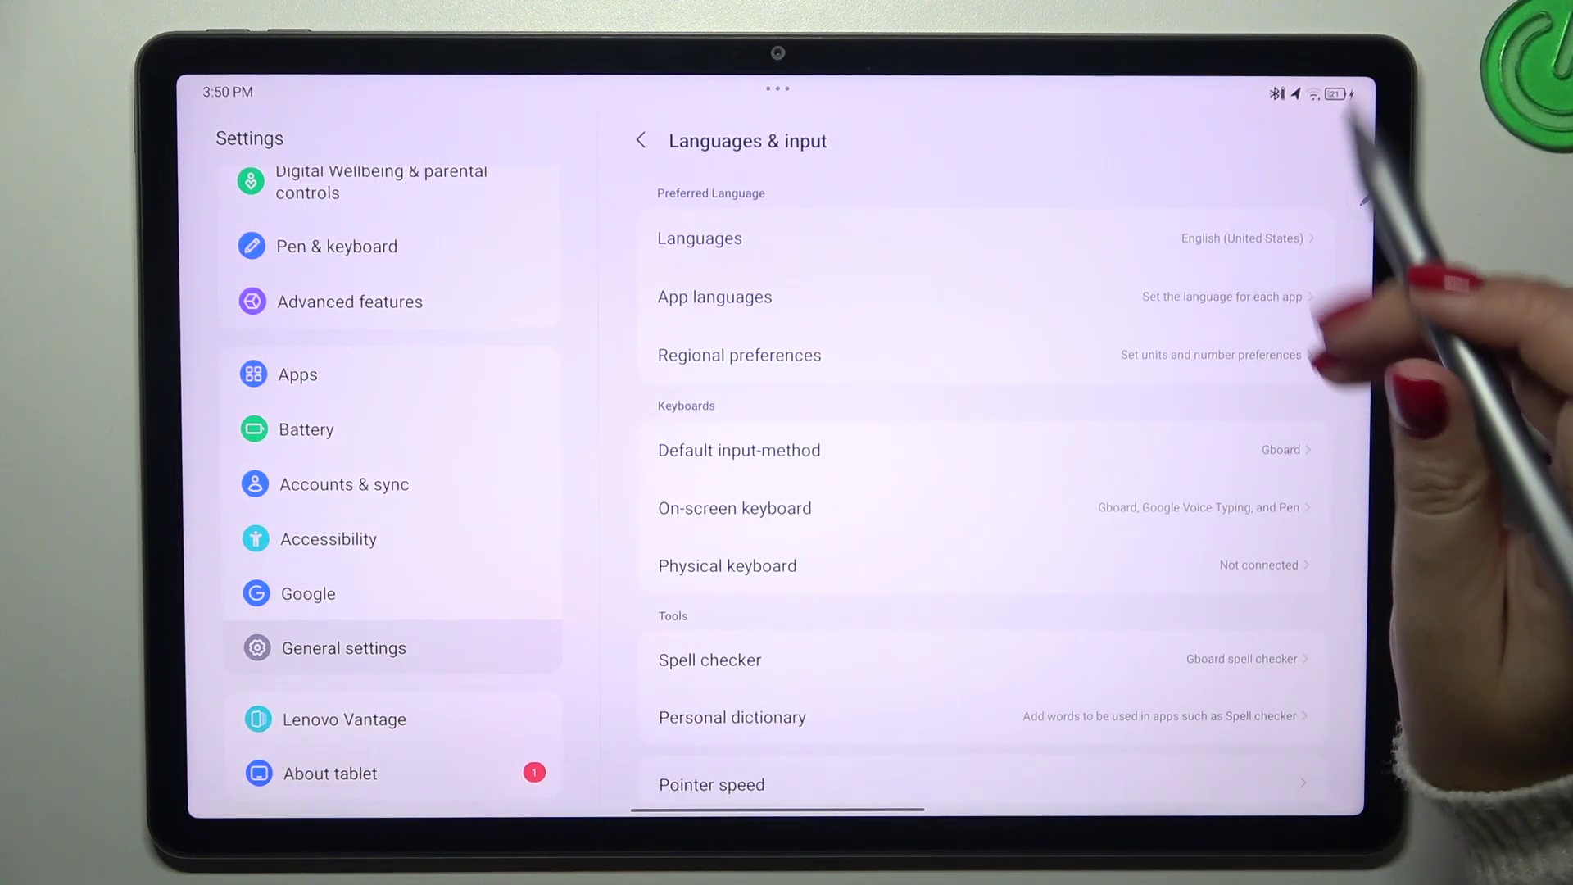
left_click(1248, 240)
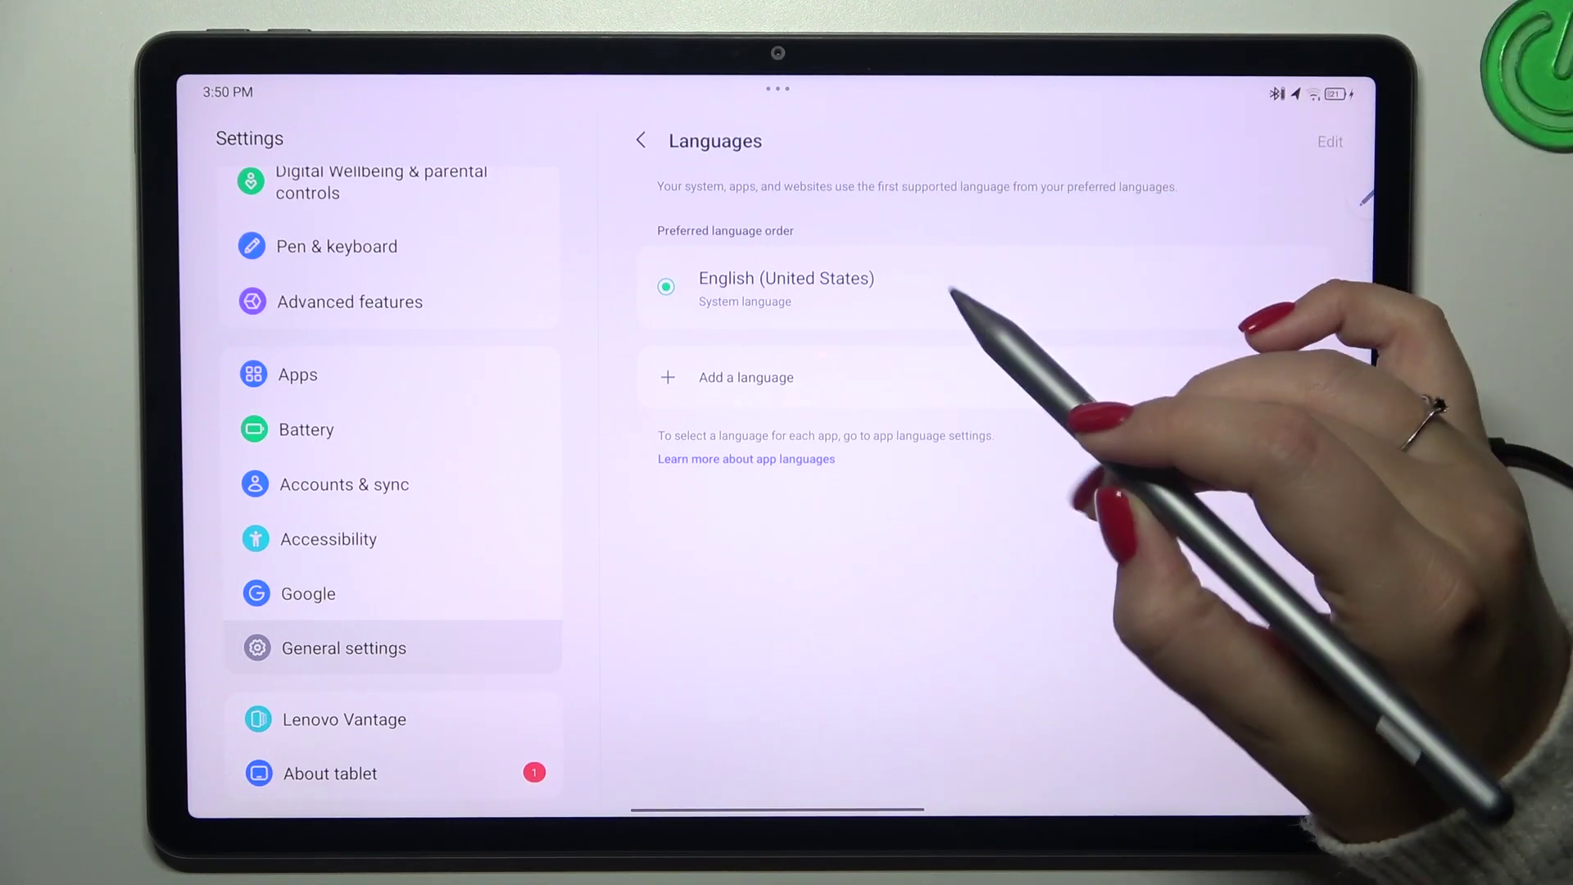
Add a language and pick Ελληνικά (Greek) from the list
left_click(1020, 376)
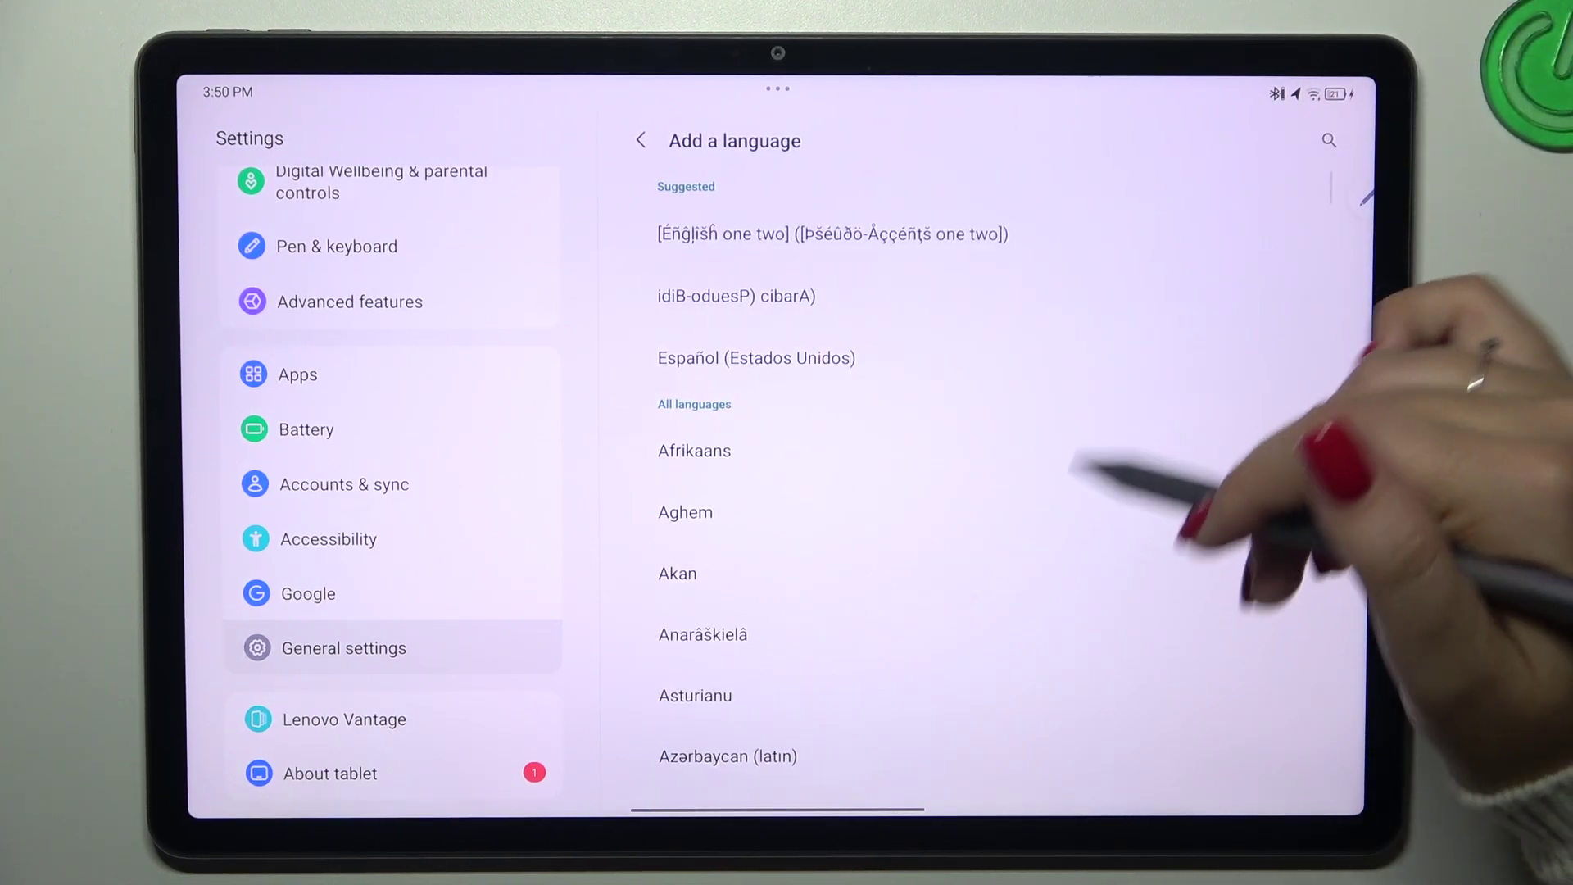
scroll(983, 492, "down", 10)
scroll(984, 492, "down", 10)
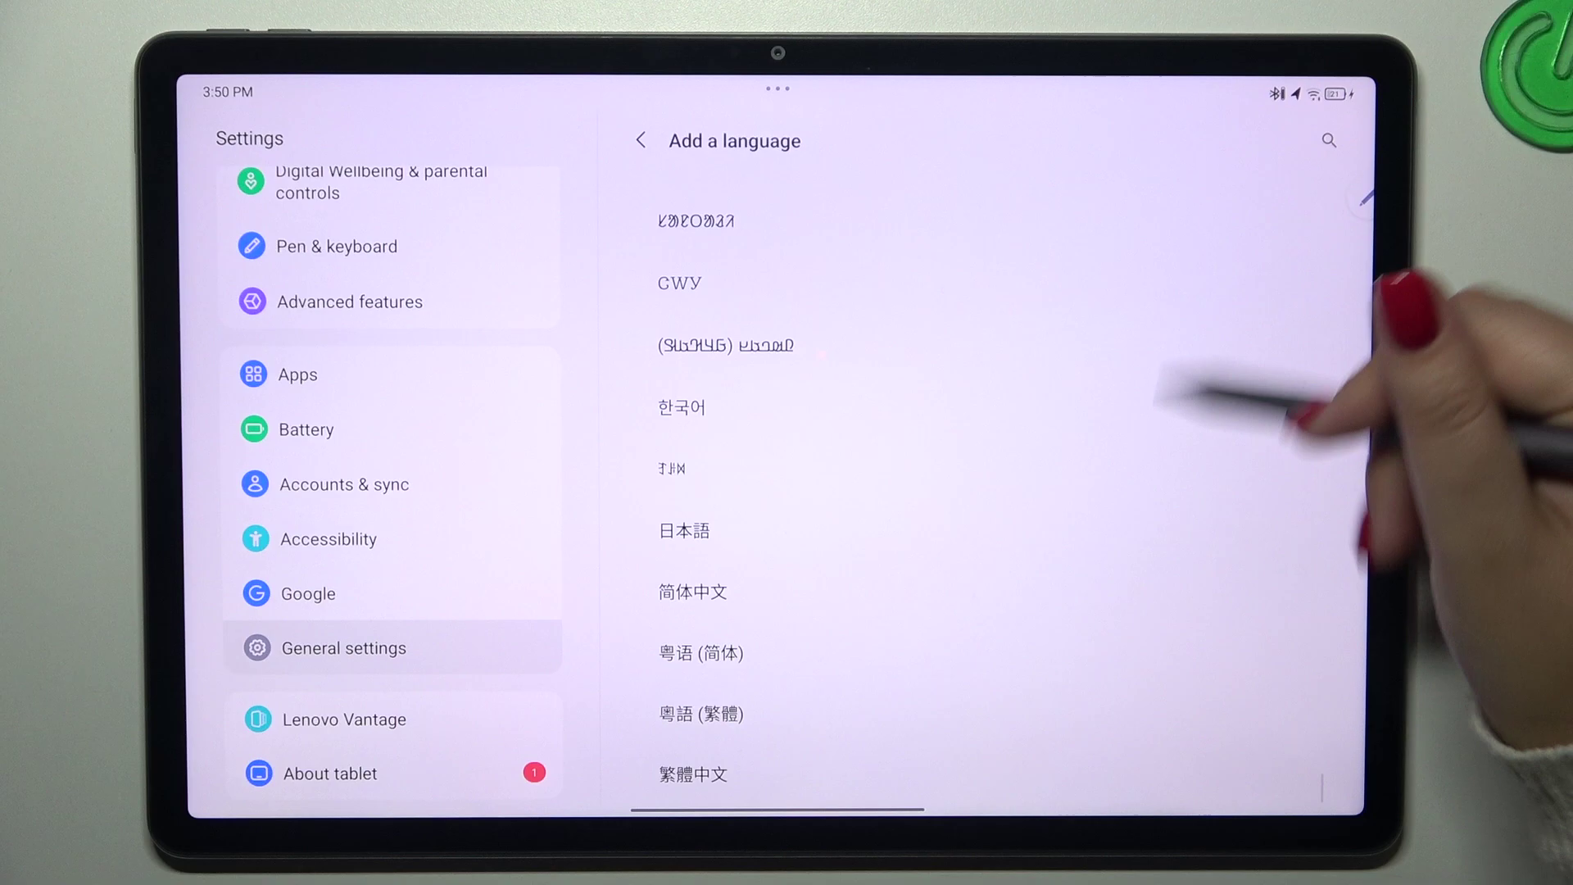
scroll(984, 492, "up", 10)
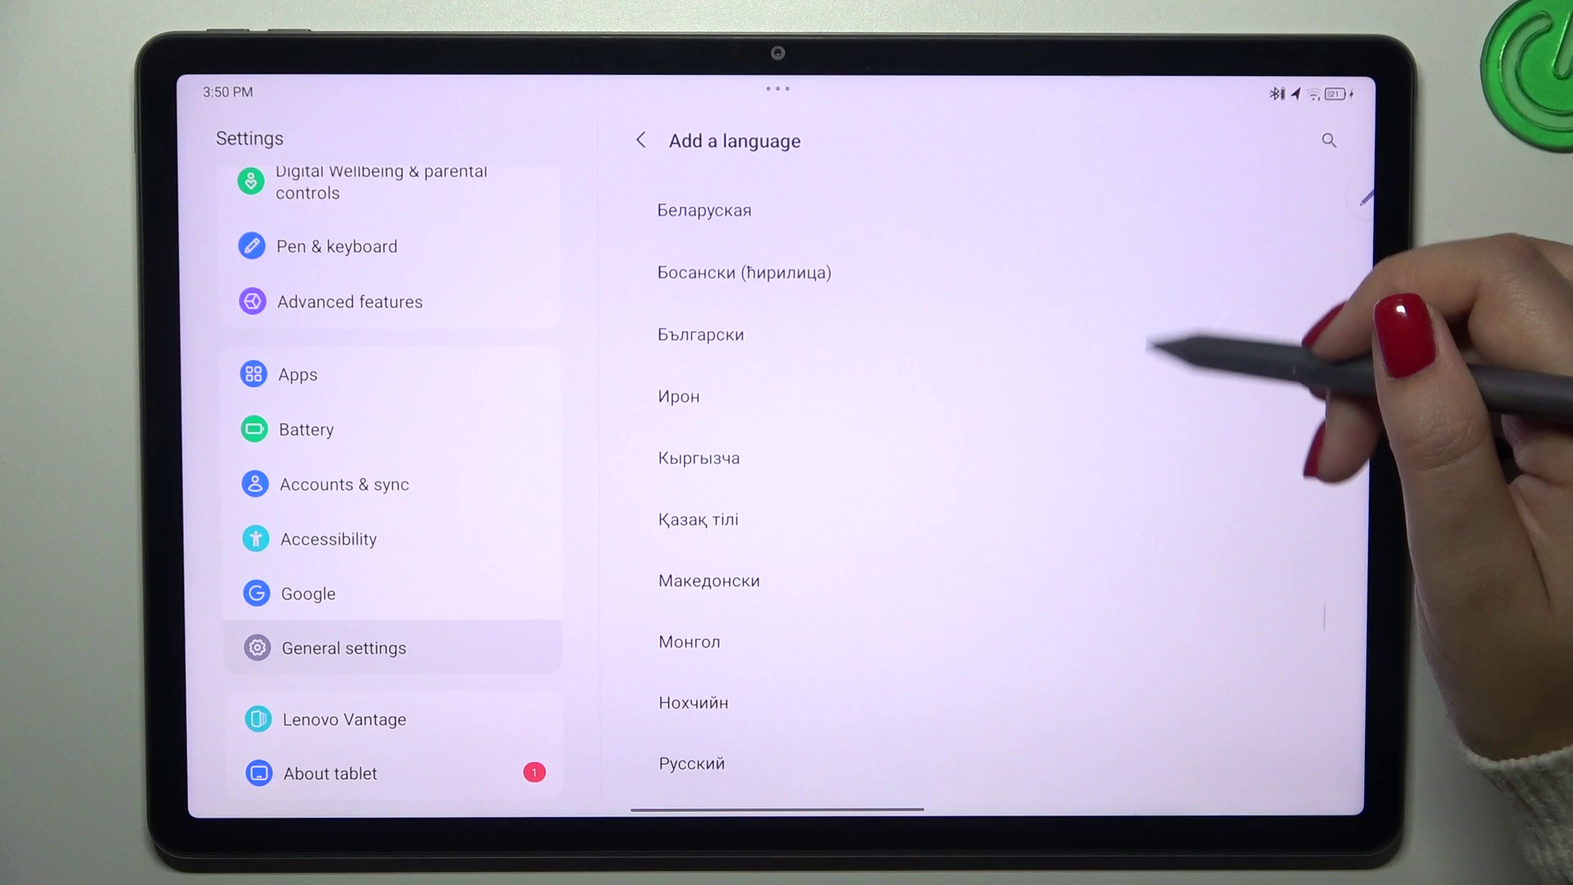
scroll(983, 491, "up", 2)
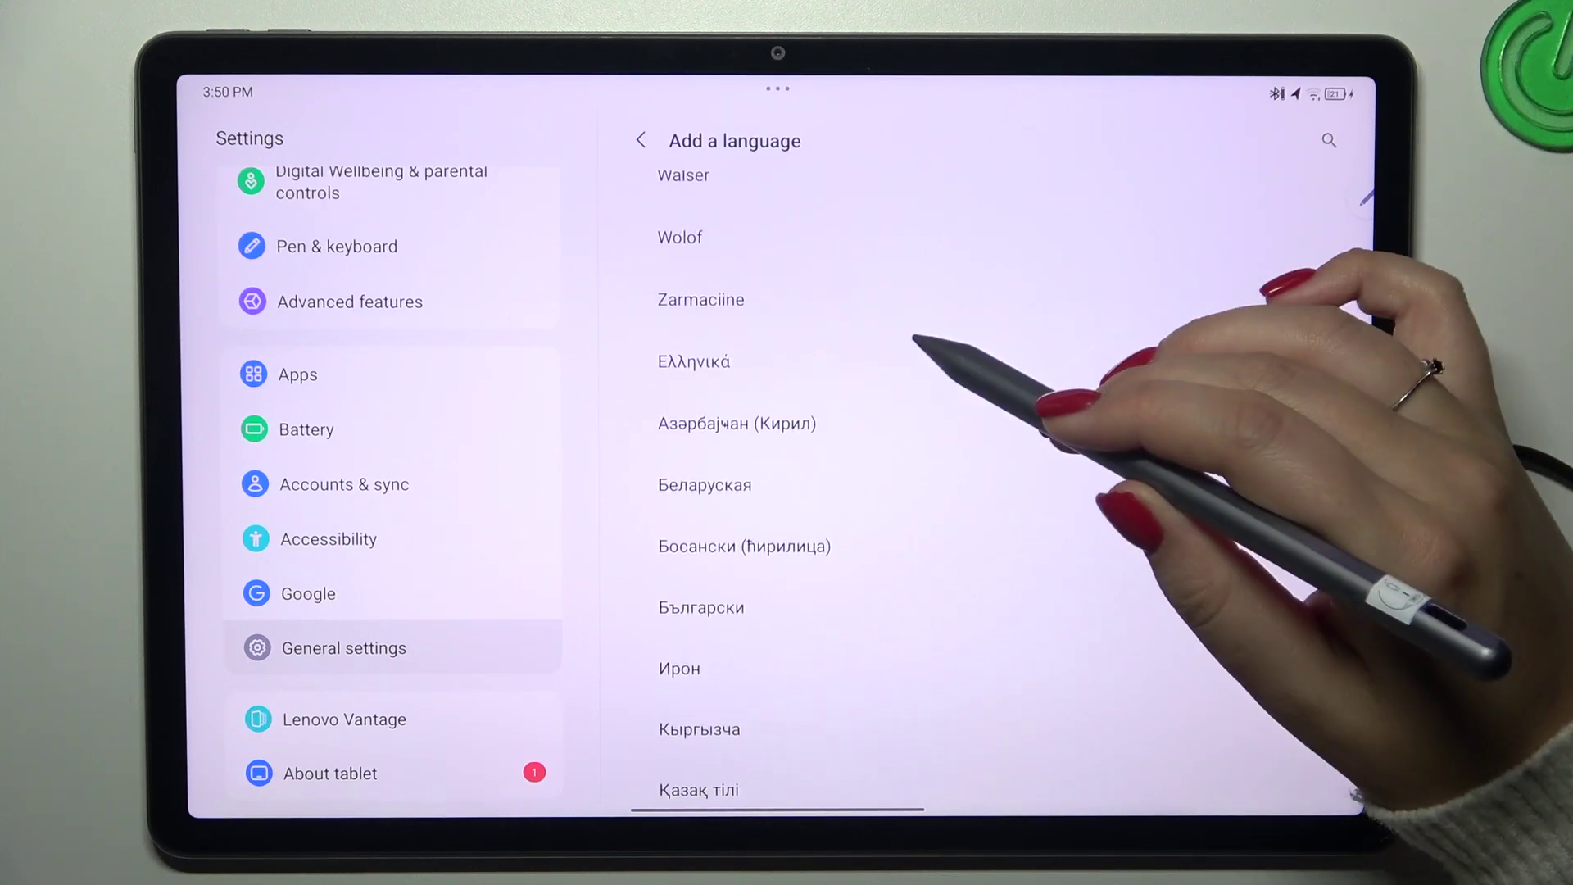
left_click(737, 362)
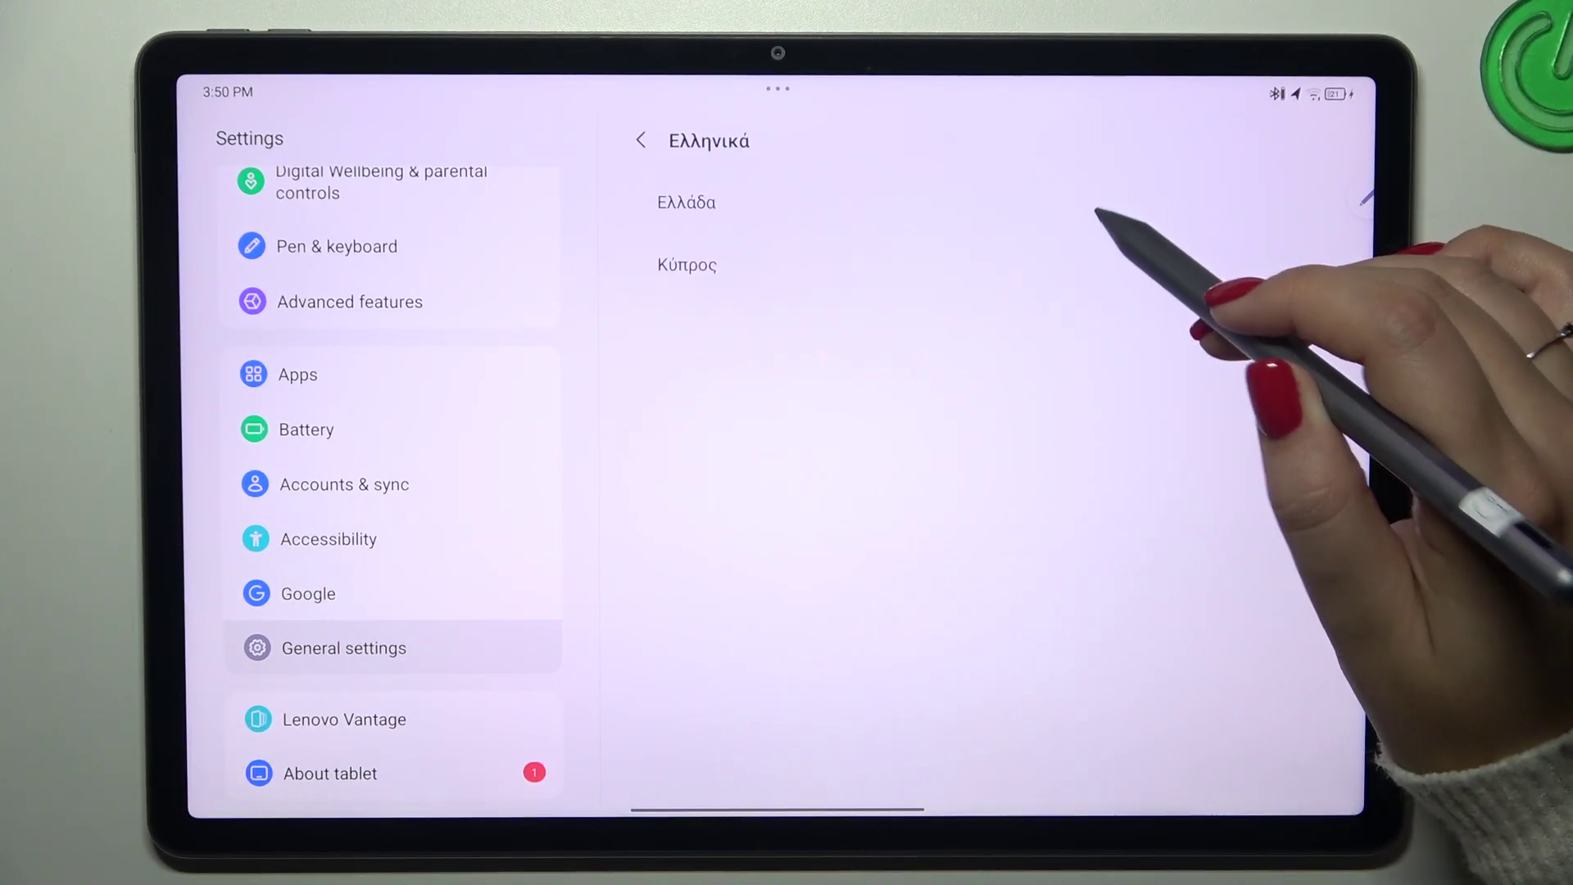
Choose Ελλάδα as Greek's region, move it above English, and confirm the change
left_click(1055, 203)
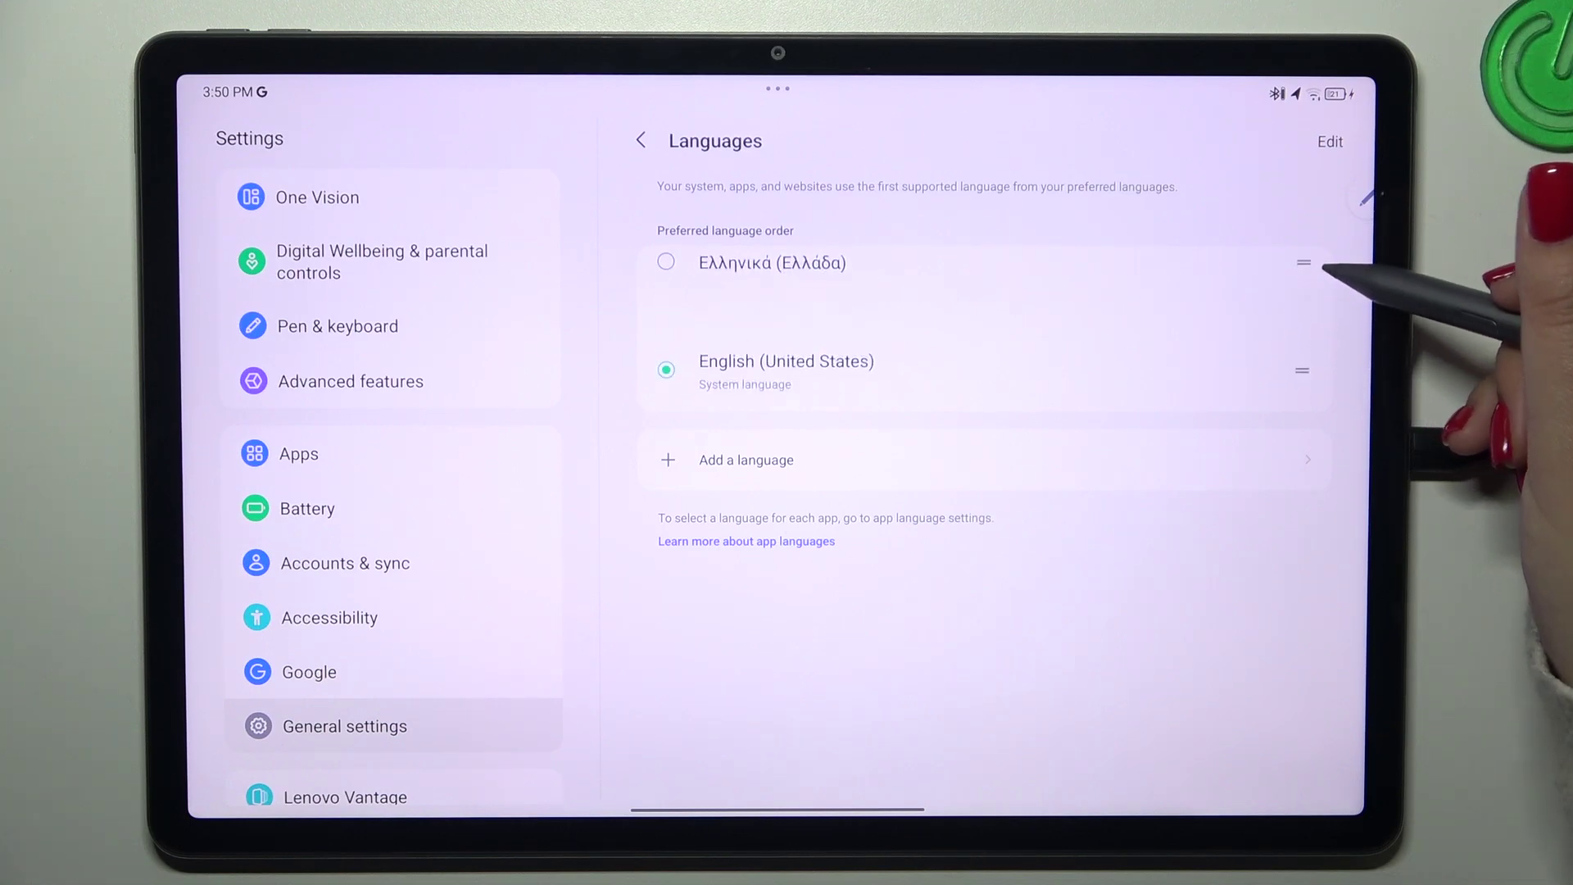
left_click_drag(1322, 264, 1303, 288)
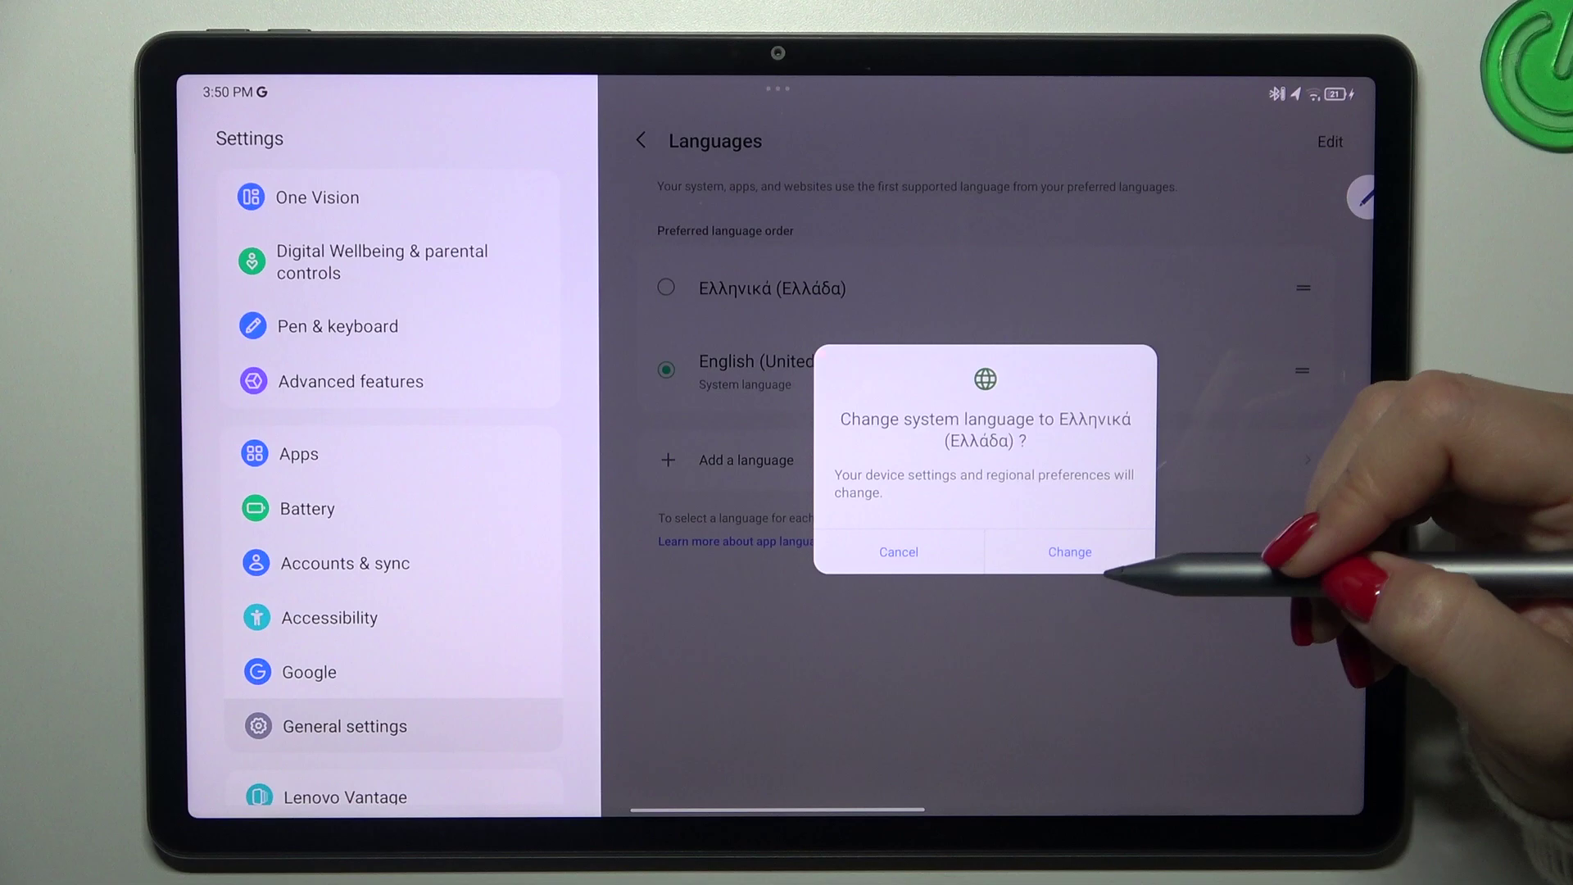
left_click(1071, 551)
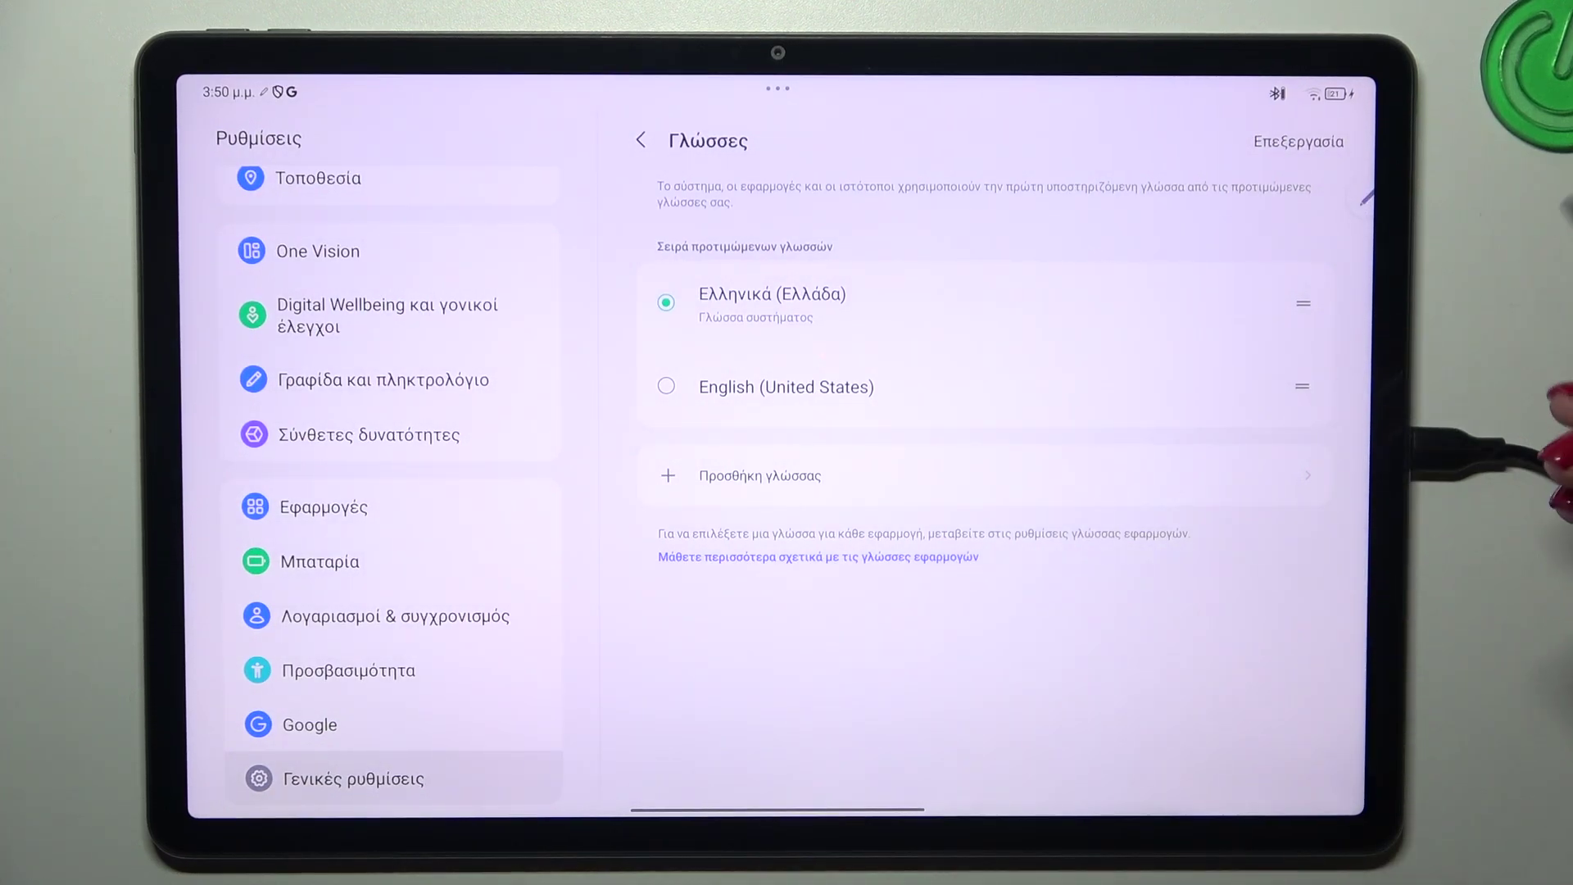
Move English (United States) to the top of the list and confirm with Αλλαγή
left_click_drag(1303, 391, 1303, 303)
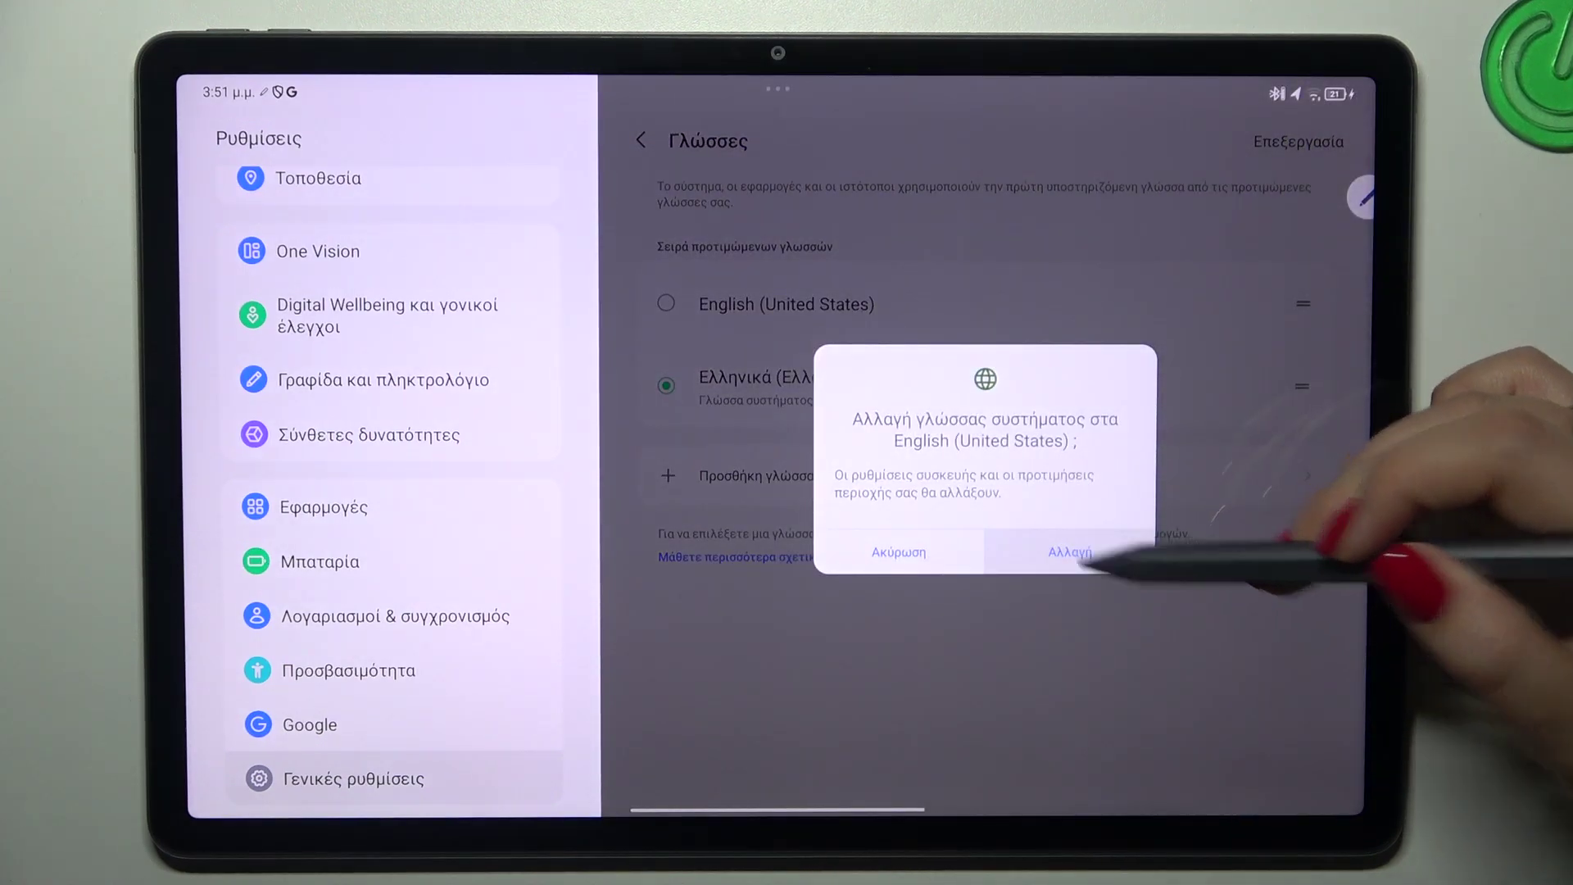
left_click(1072, 551)
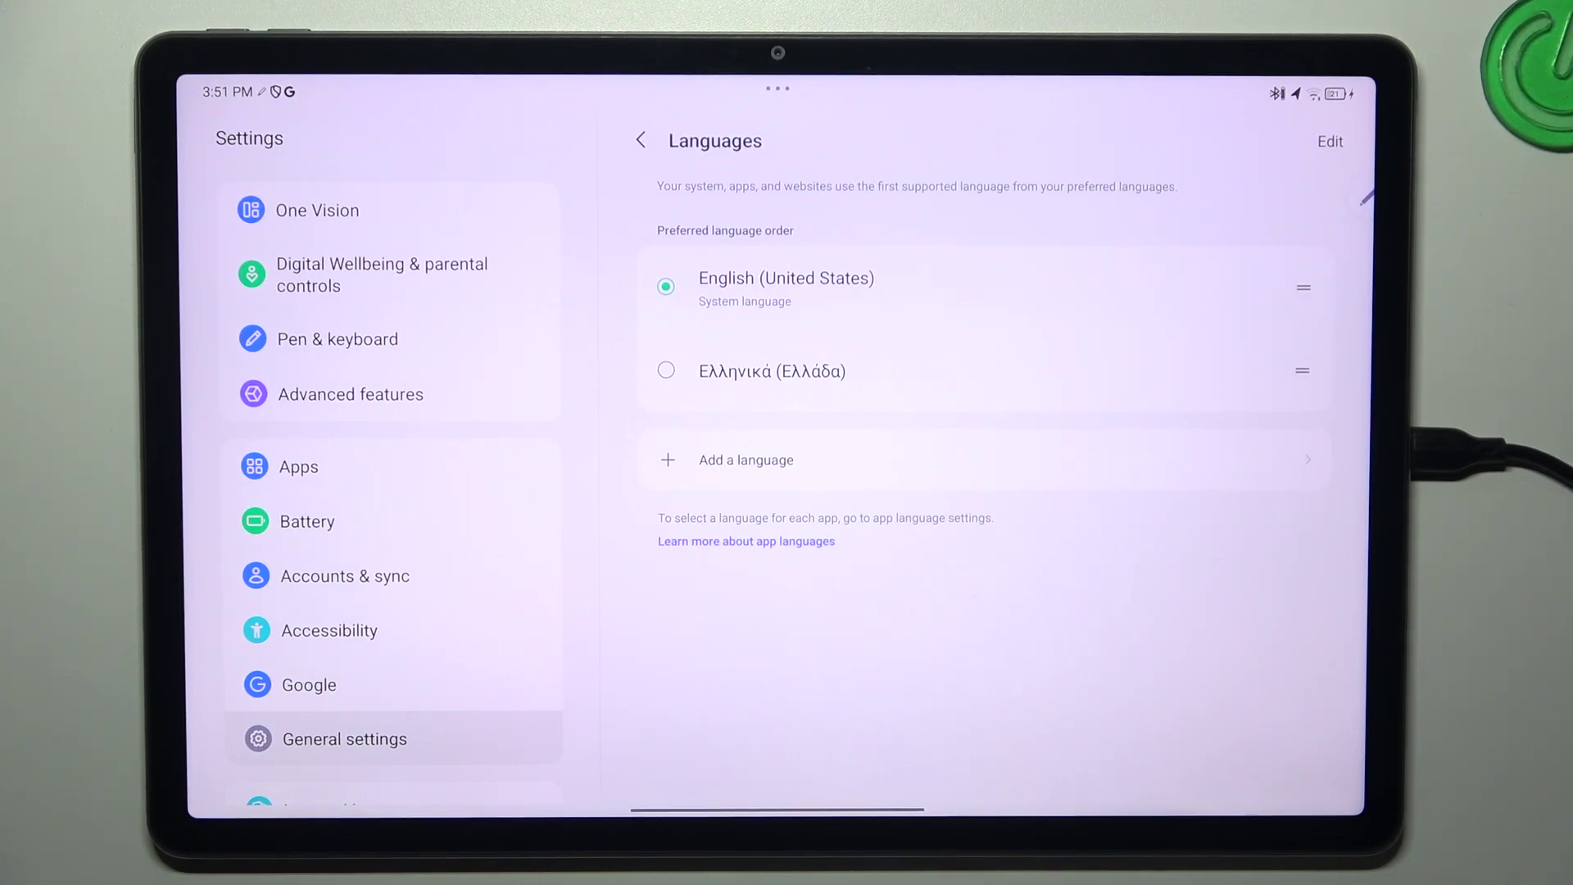
Delete Ελληνικά (Ελλάδα) from the language list, leaving only English (United States)
left_click(1330, 142)
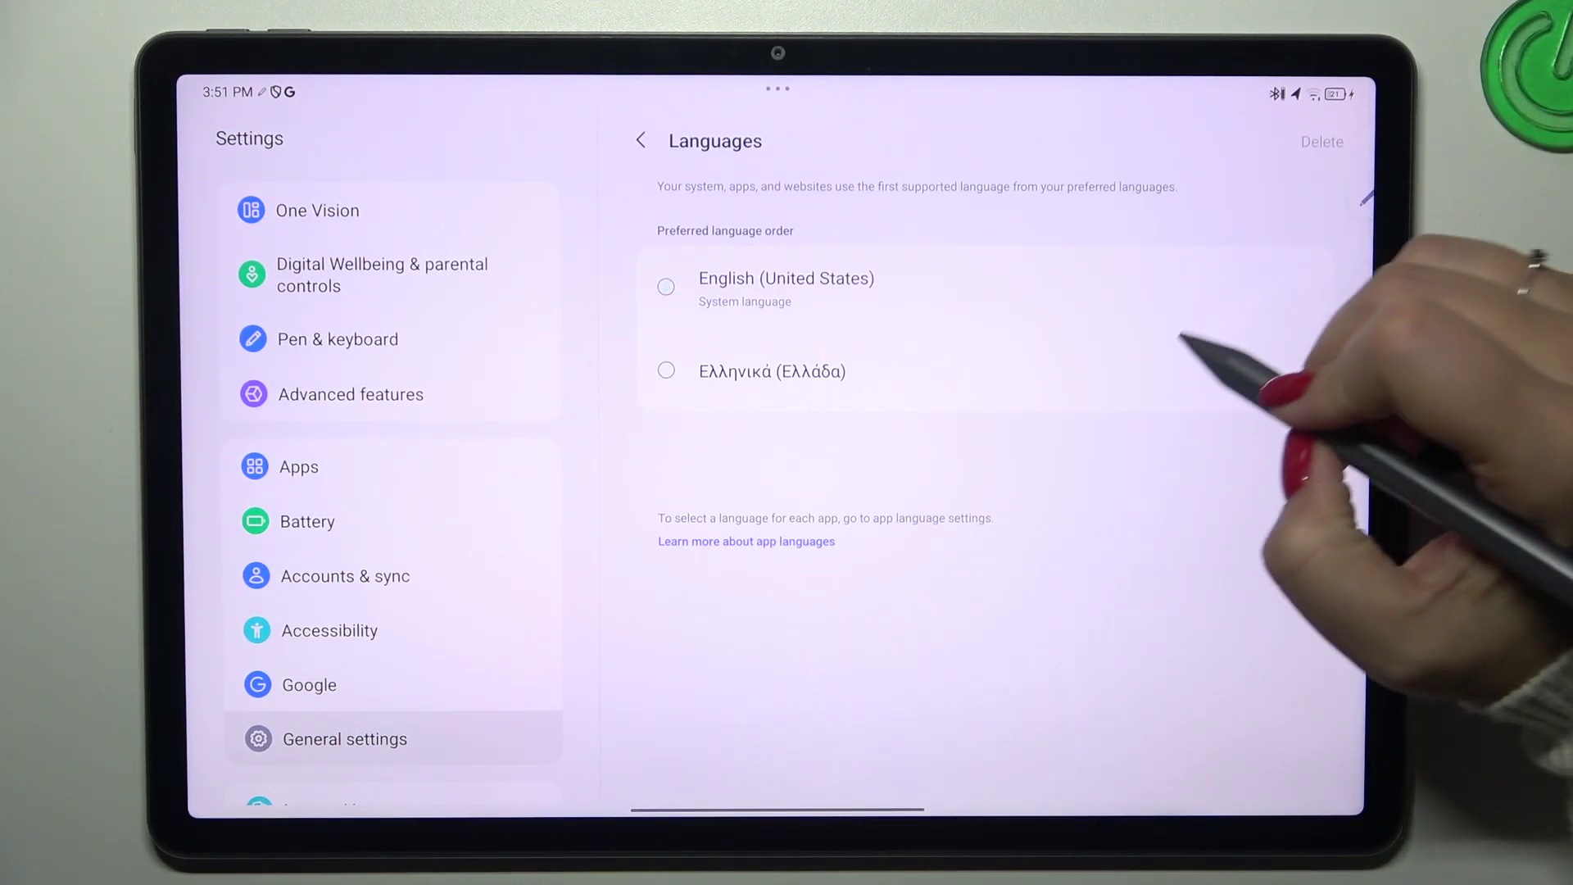
left_click(1168, 372)
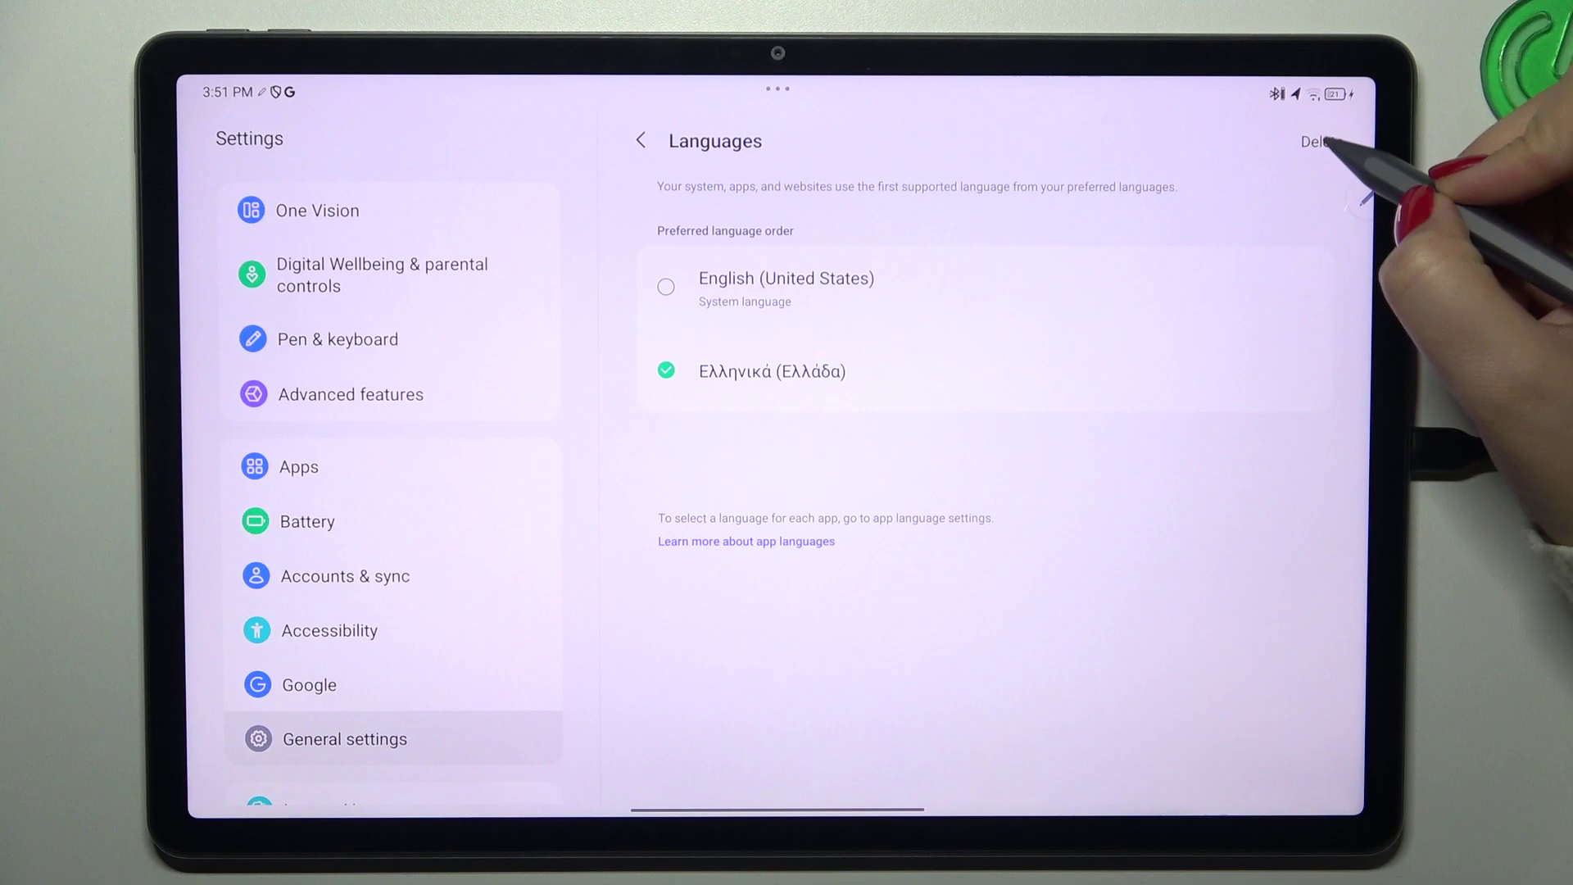
left_click(1322, 141)
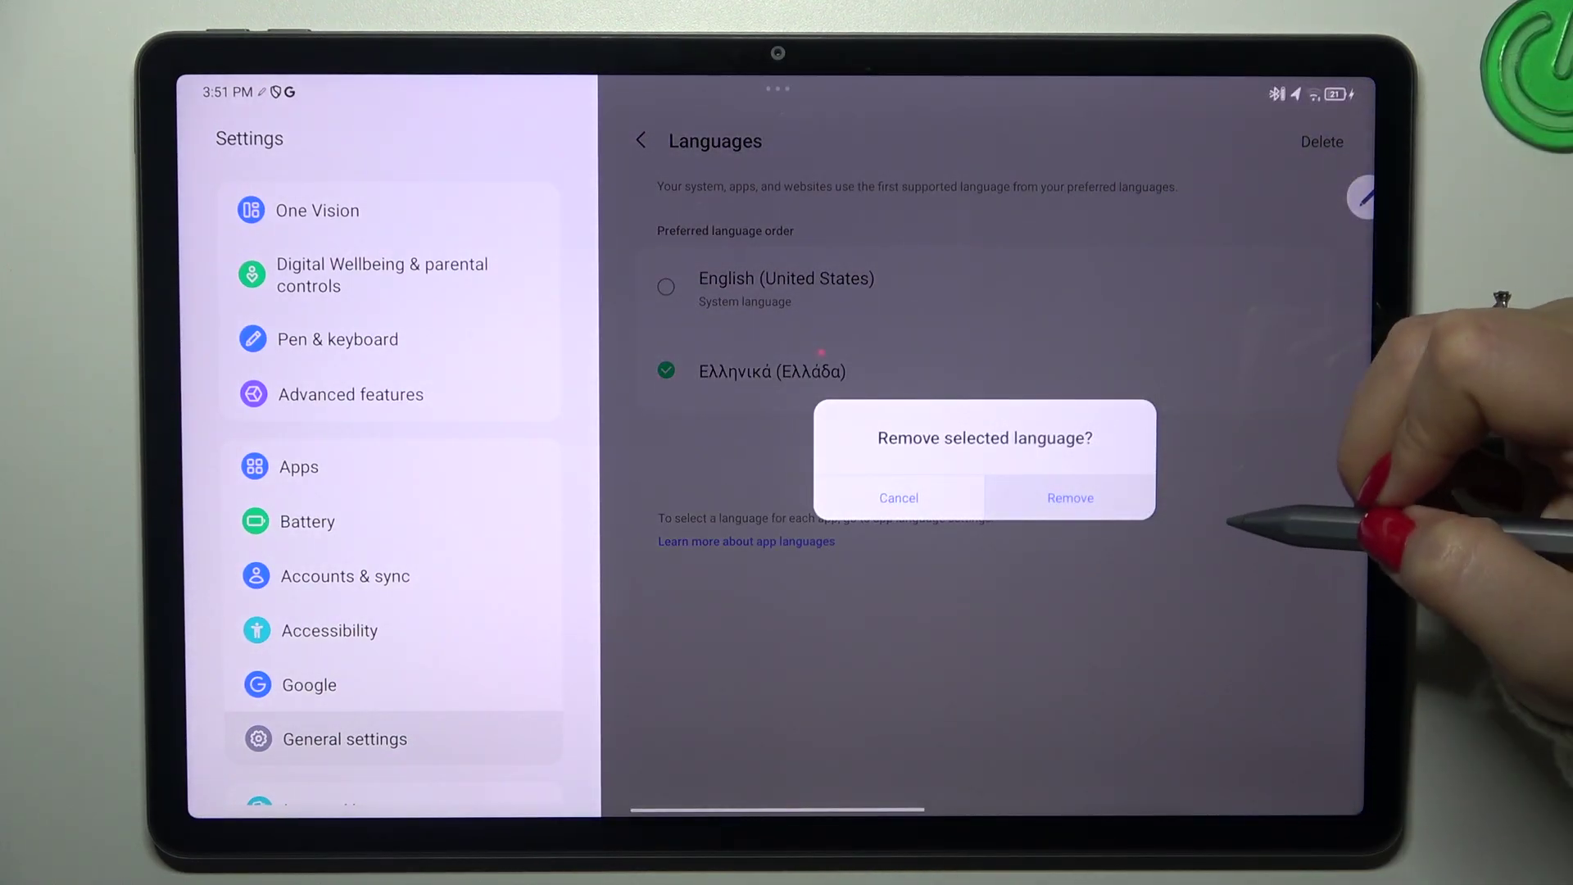
left_click(1069, 498)
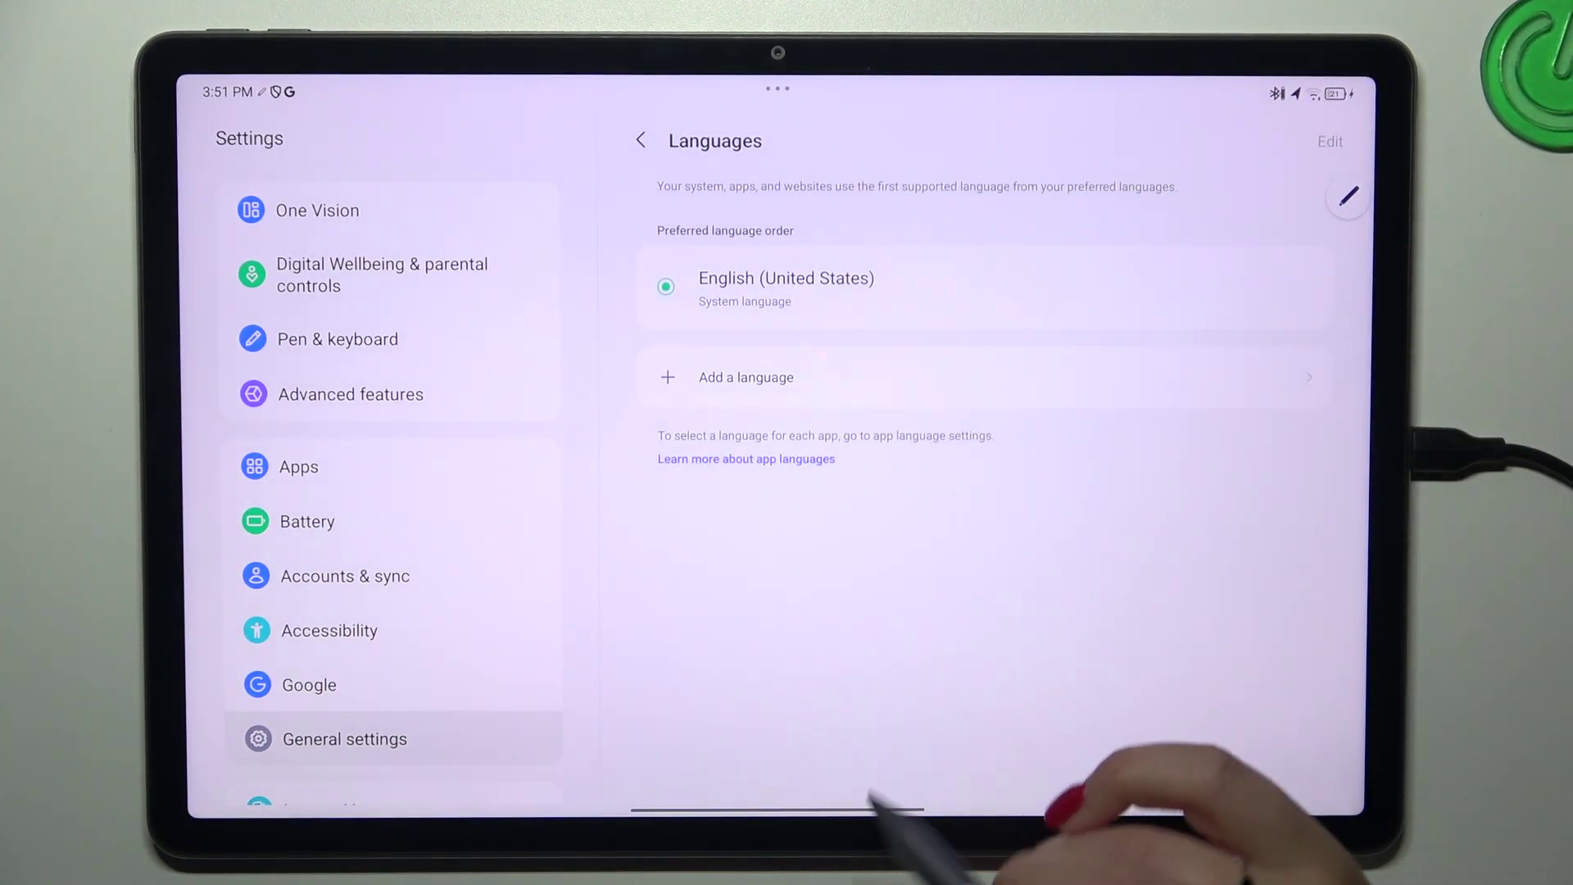
left_click_drag(861, 808, 860, 615)
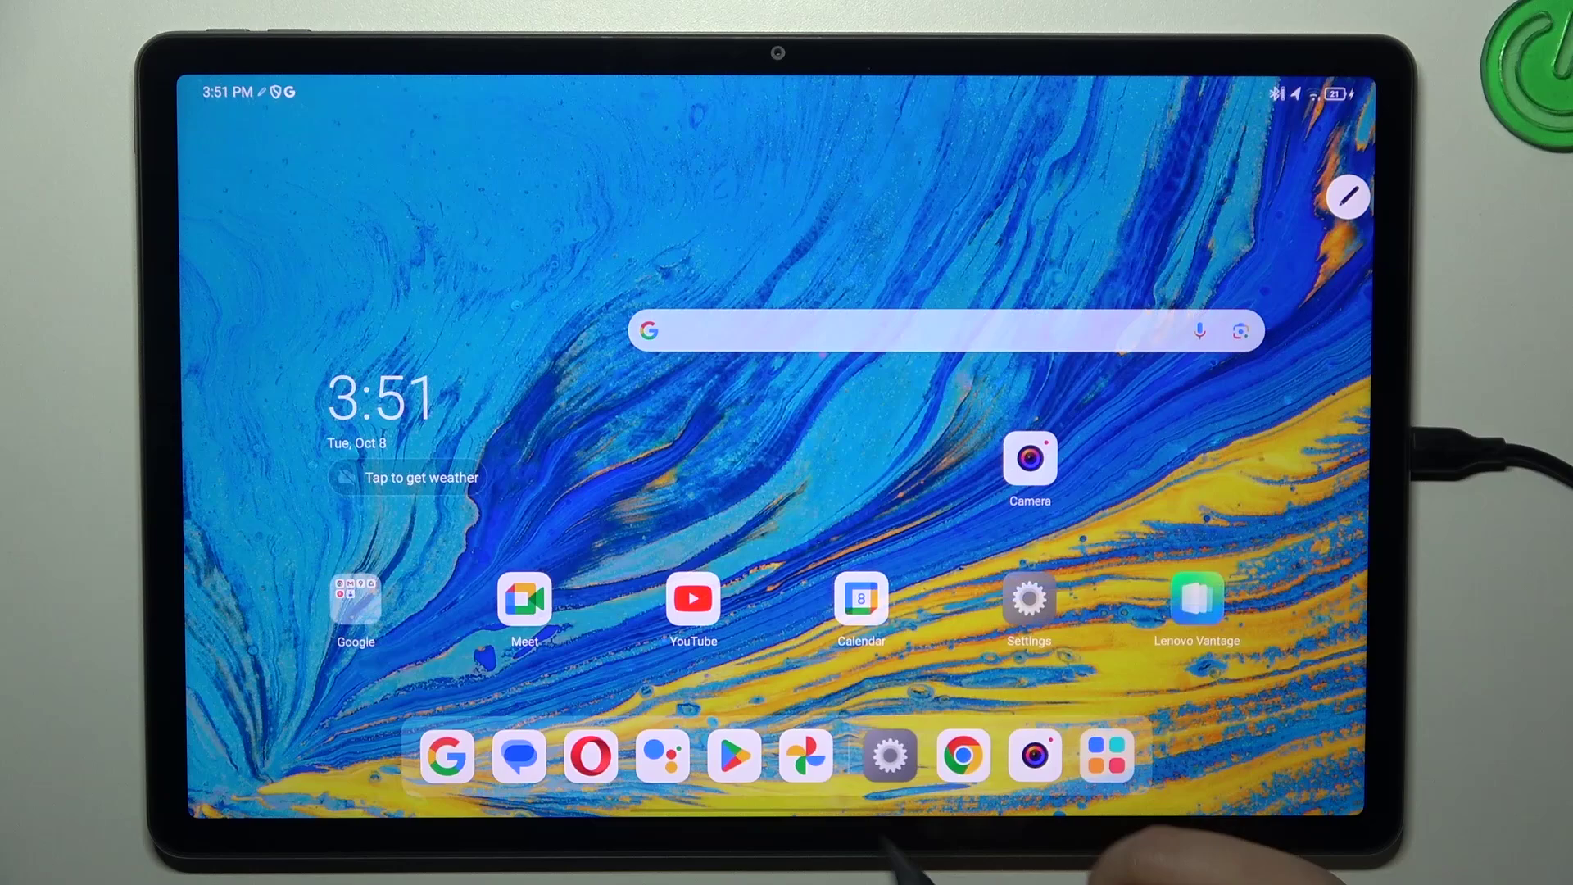